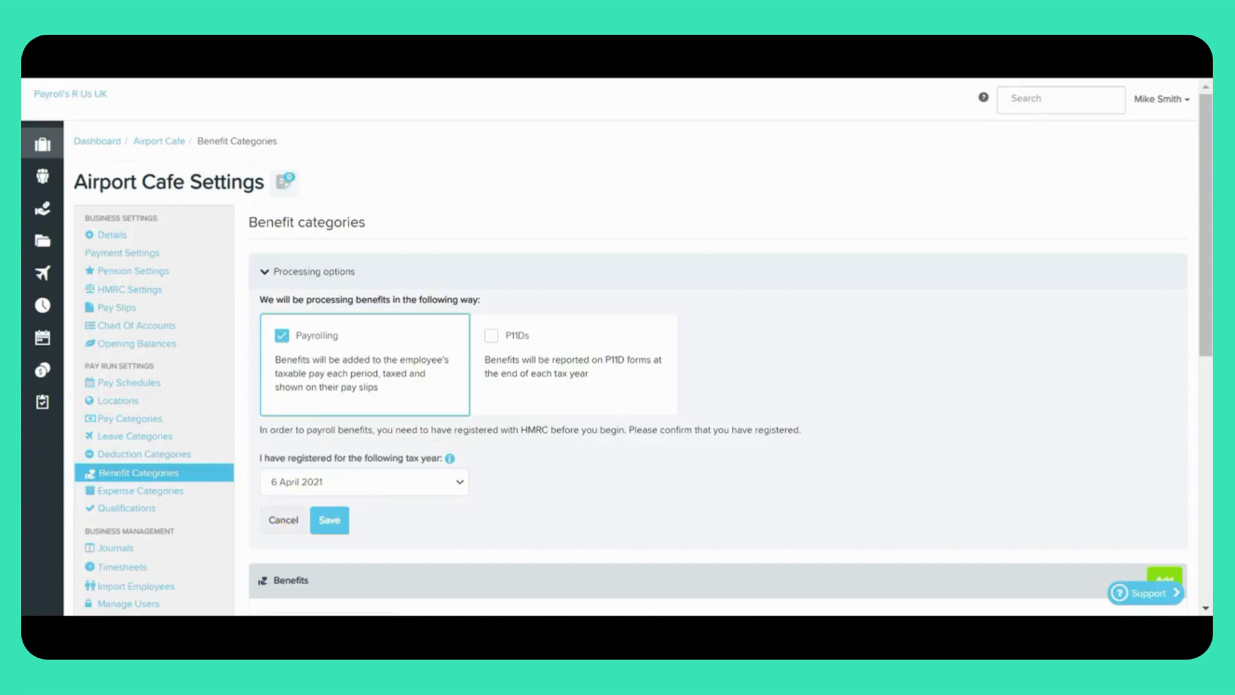
Step: Save Payrolling as the benefit processing method for 6 April 2021 and start a new benefit category for the same year
left_click(329, 520)
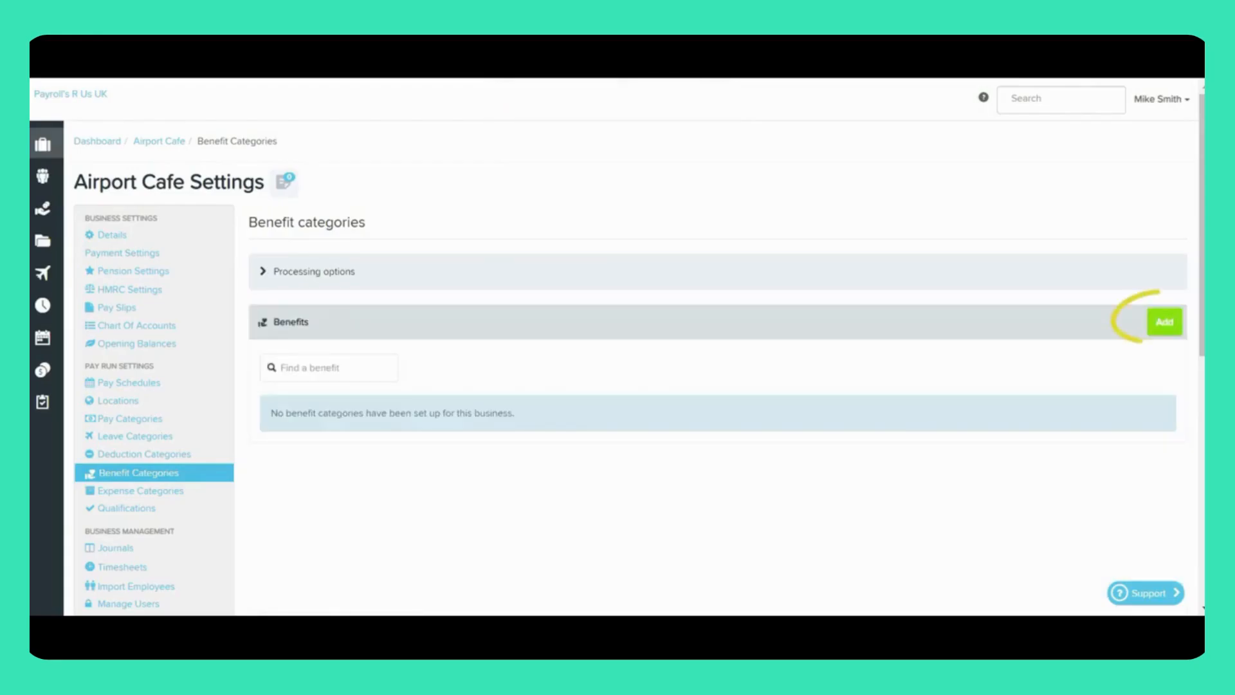
left_click(1165, 322)
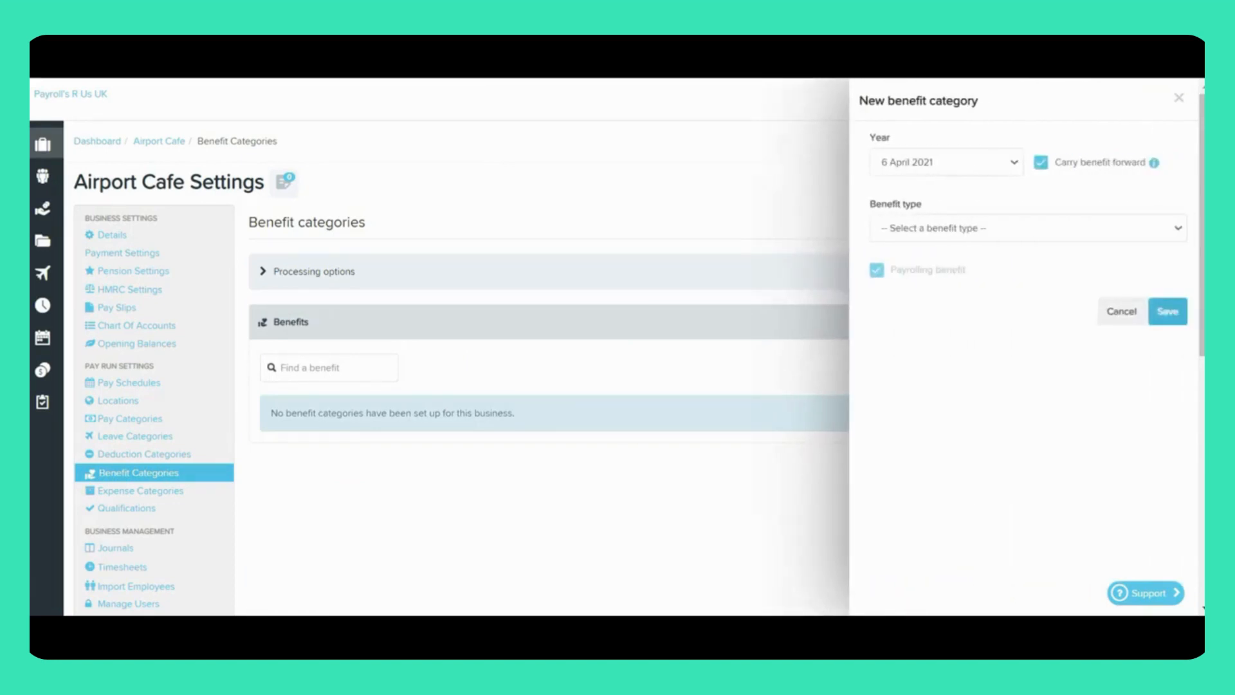
left_click(946, 163)
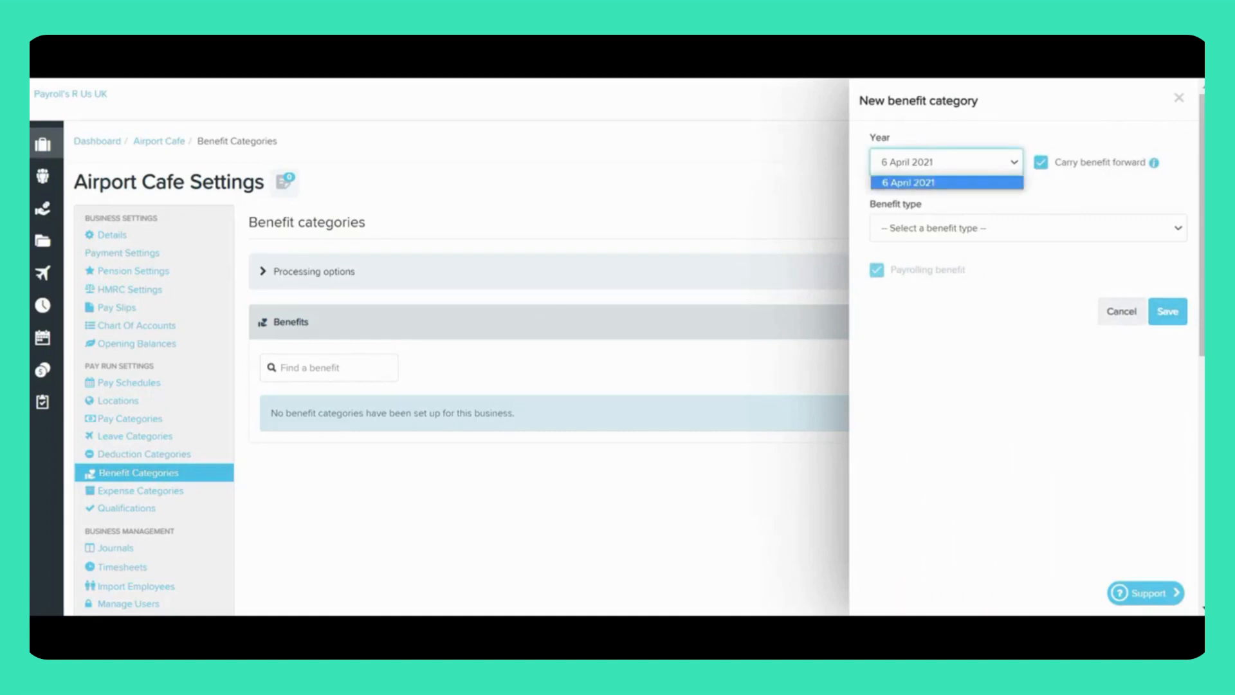
left_click(946, 183)
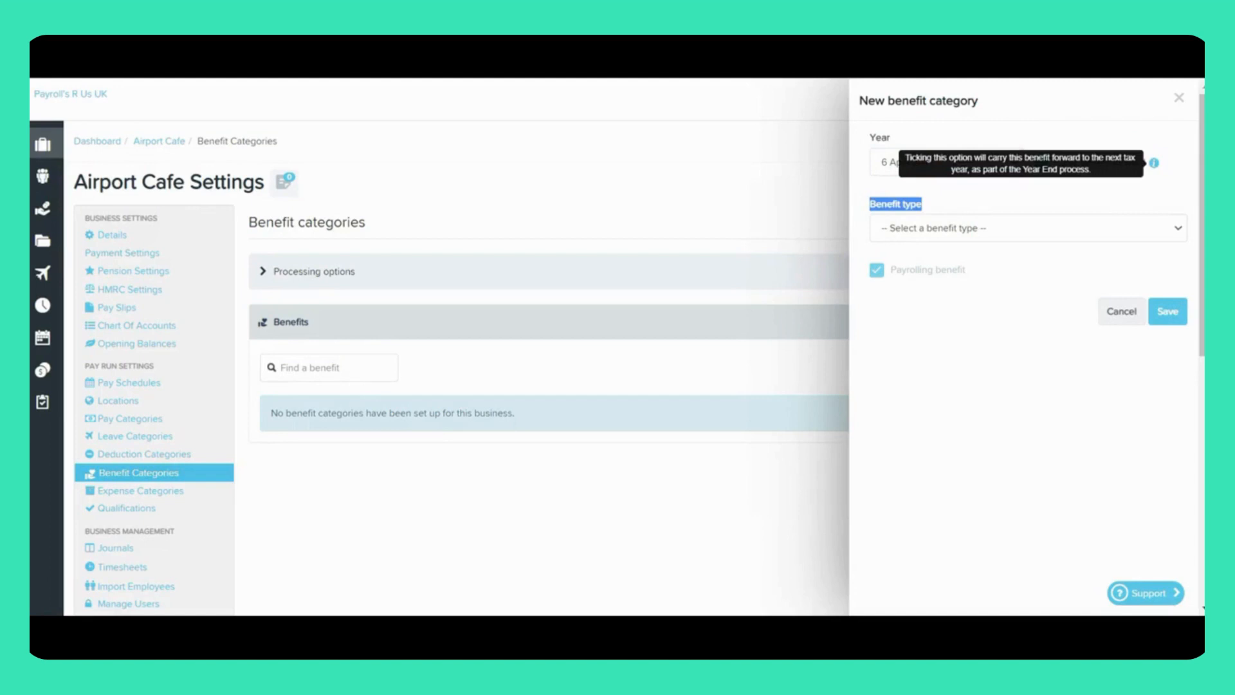
Step: Examine the fields required for the benefit types G: Vans and van fuel and F: Cars and car fuel
left_click(1028, 227)
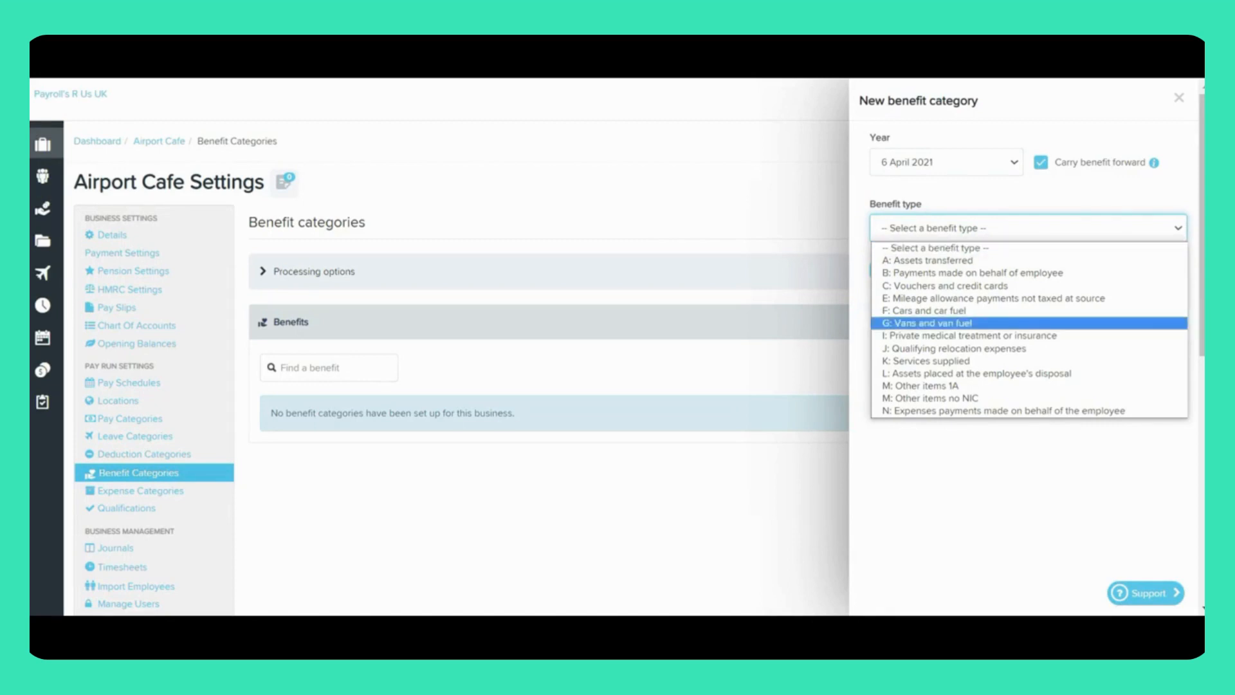
key("Return")
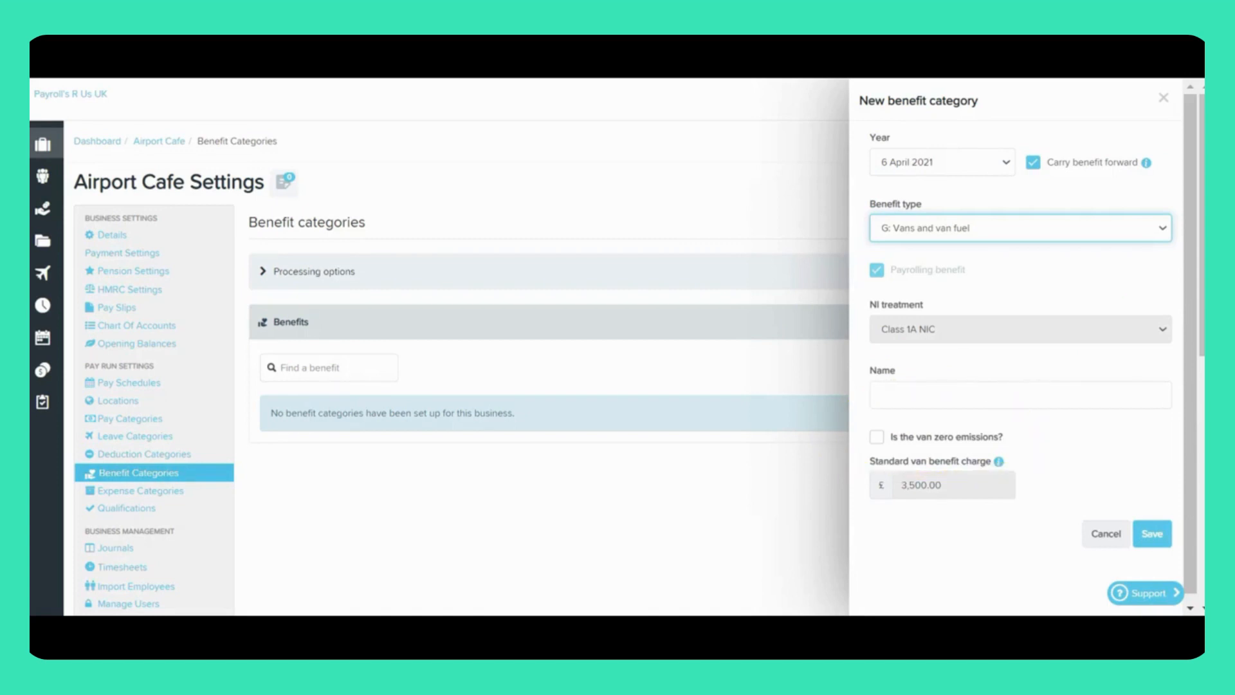
left_click(1020, 228)
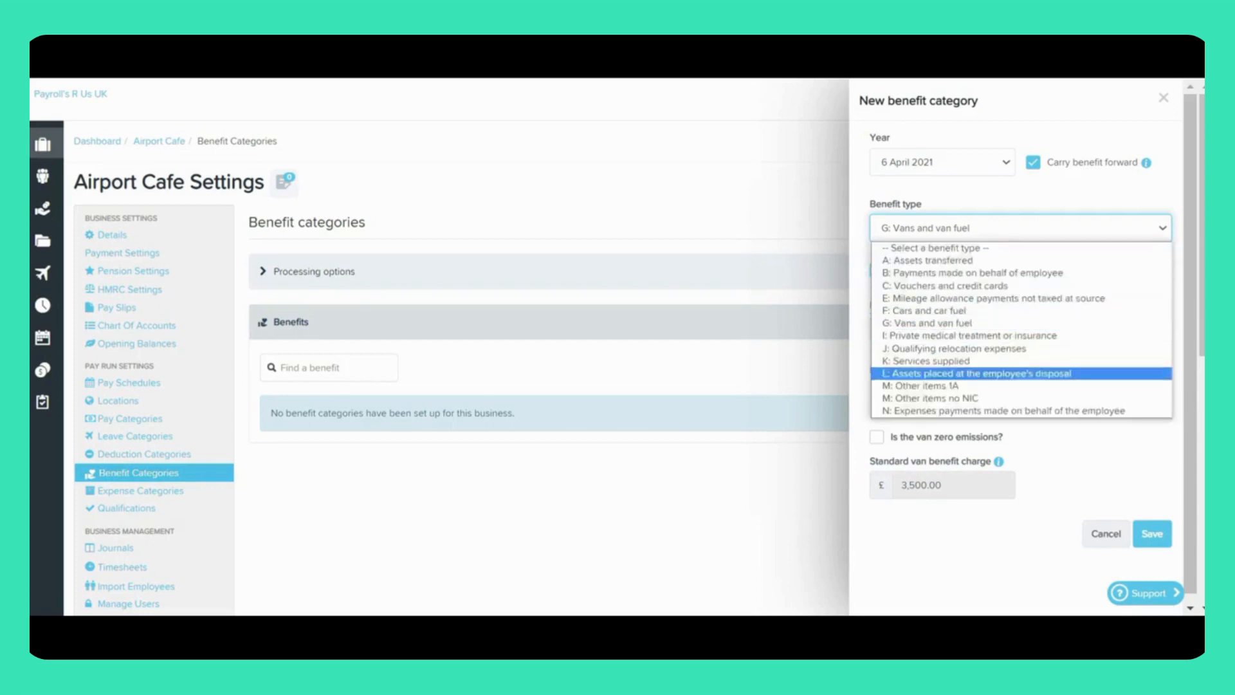
left_click(925, 311)
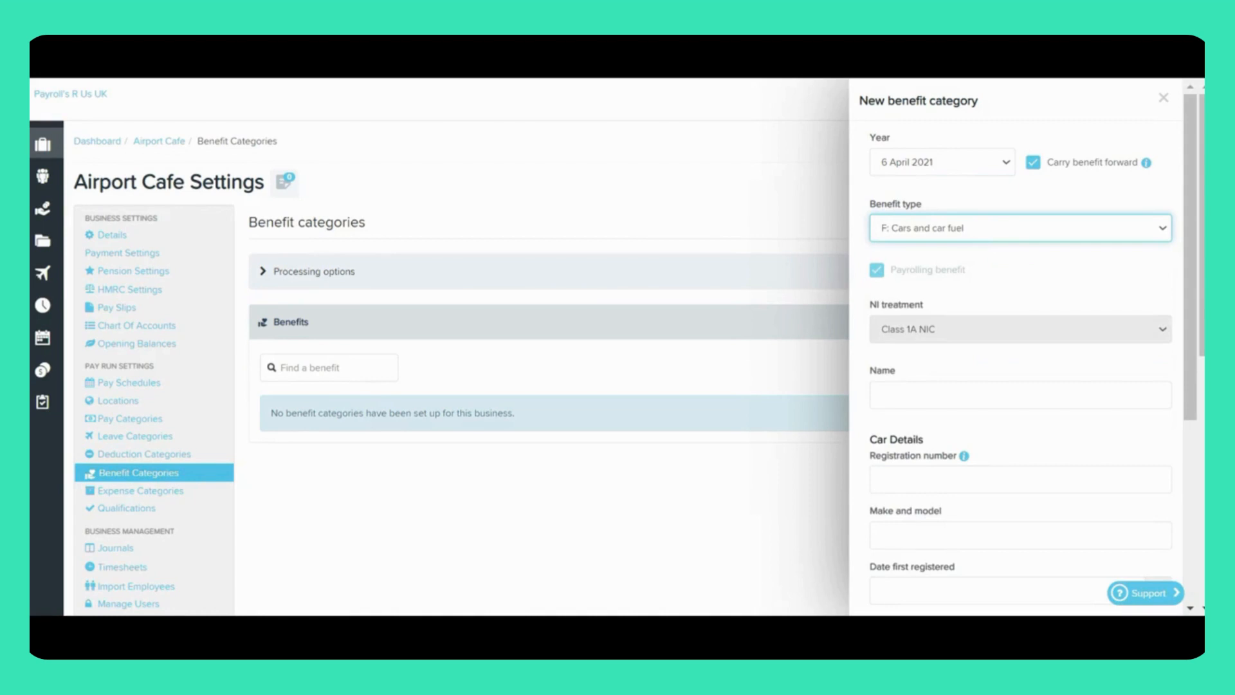
scroll(1029, 351, "down", 3)
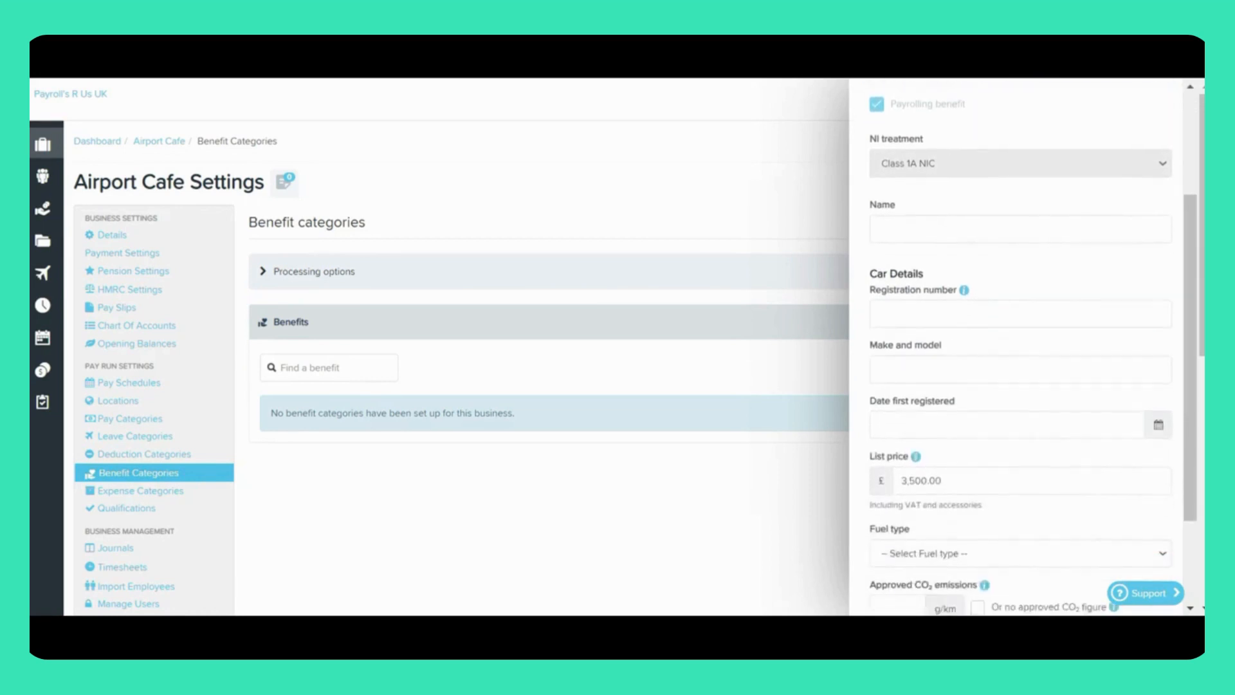
scroll(1029, 352, "down", 2)
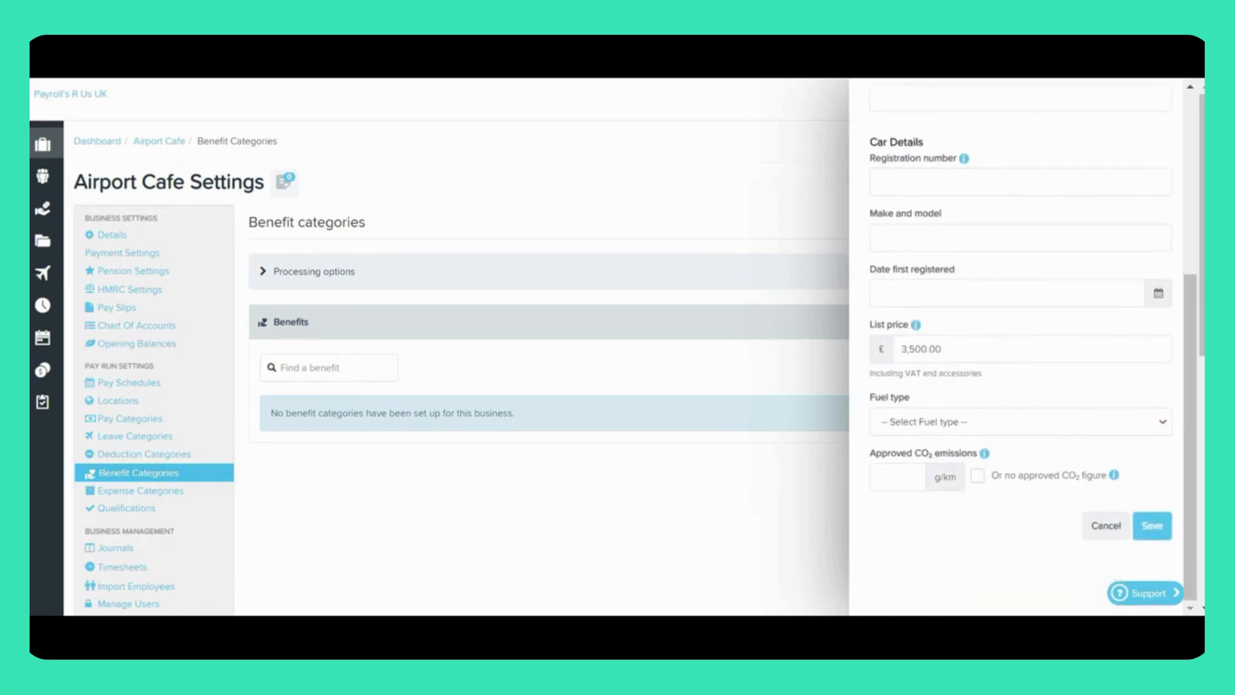
scroll(1029, 352, "up", 5)
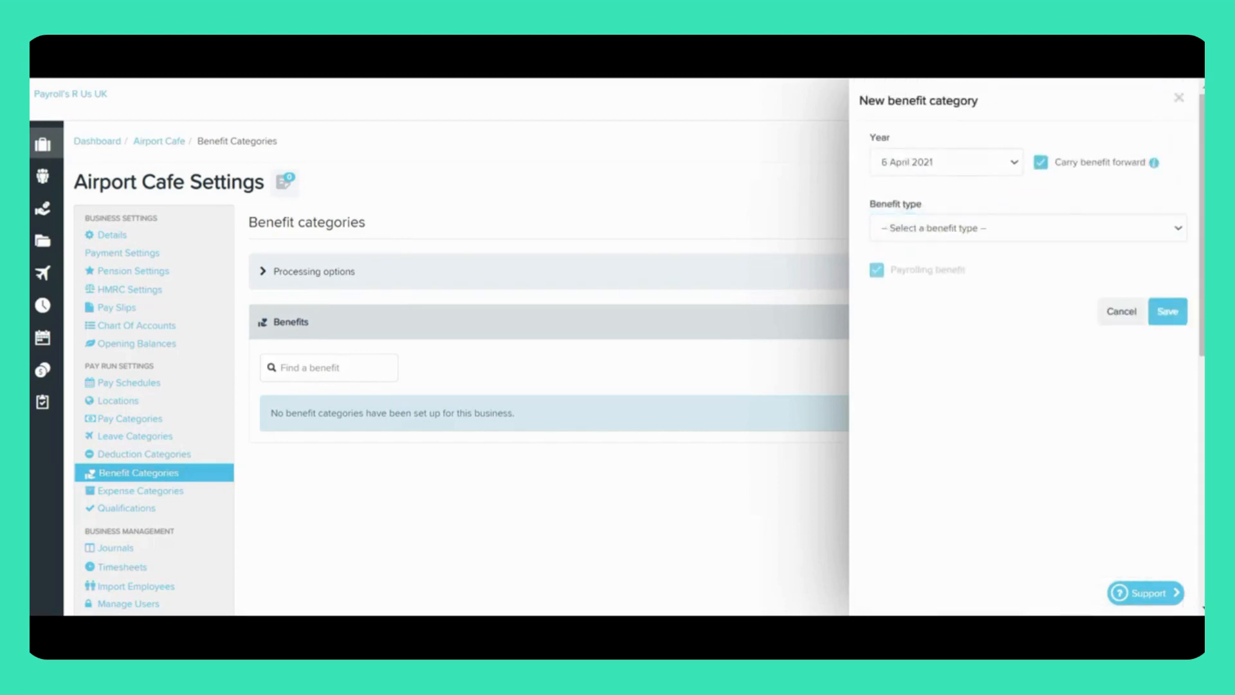
Step: Set the benefit type to I: Private medical treatment or insurance, name the category Private Medical Insurance, and save it
left_click(1028, 229)
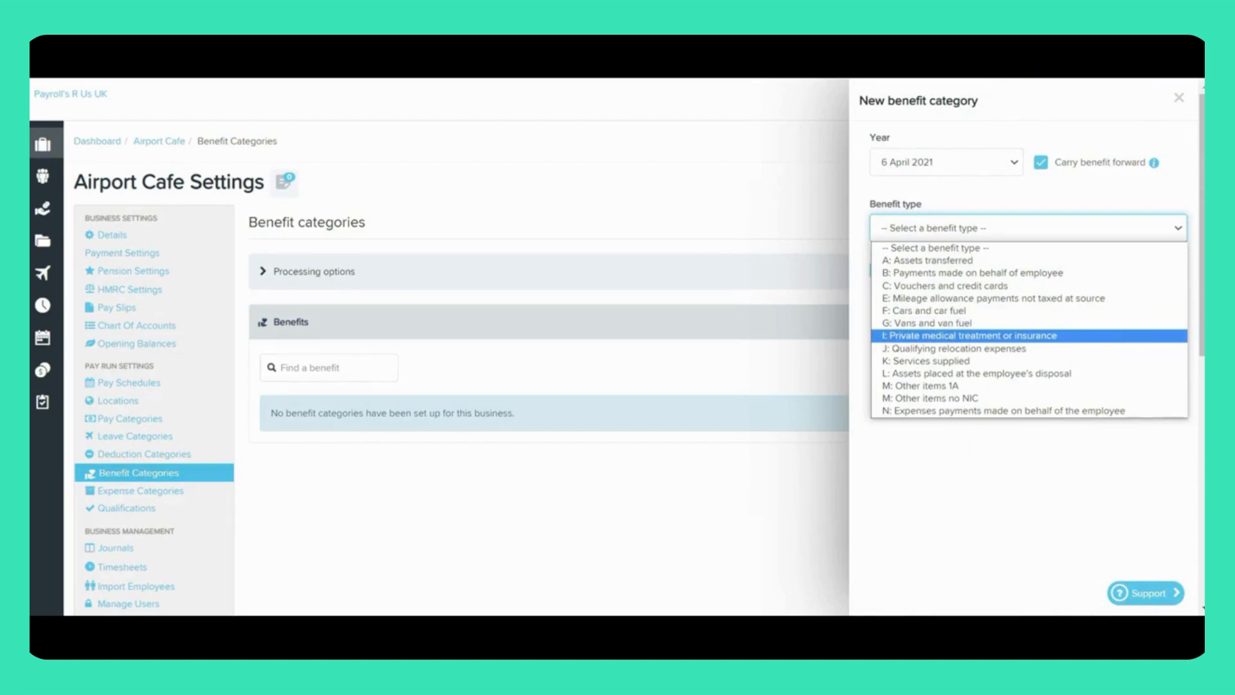
key("Return")
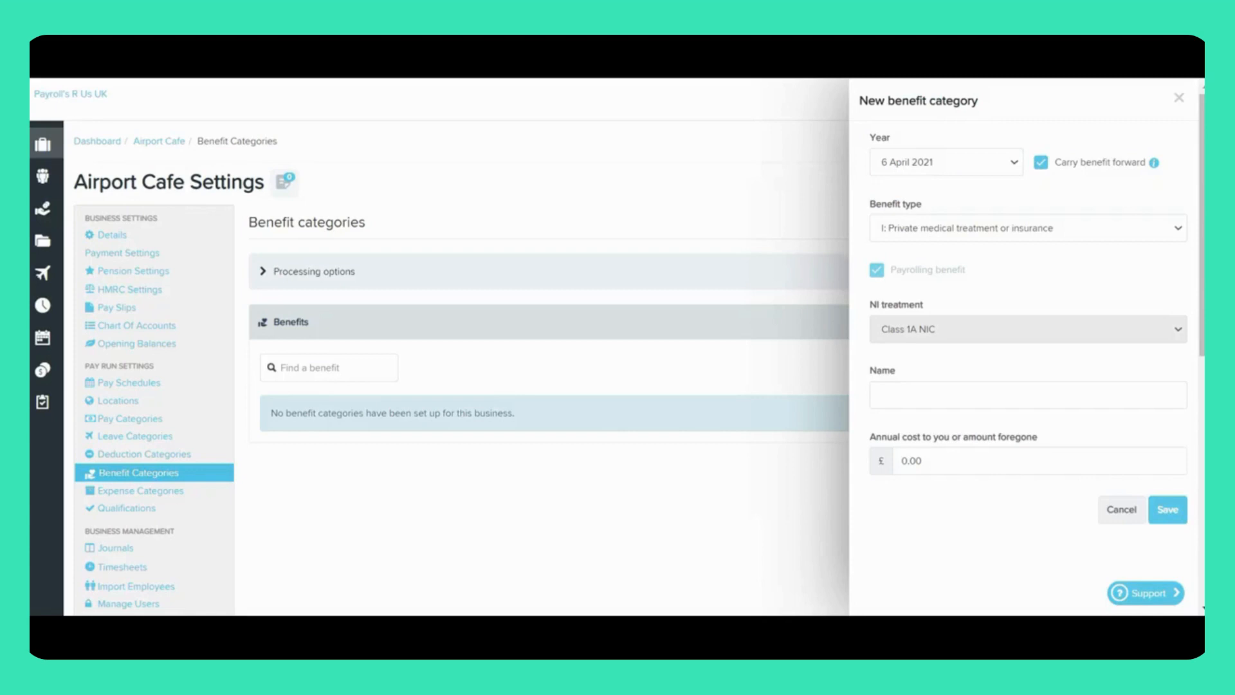
type("Private Medical Insurance")
key("Tab")
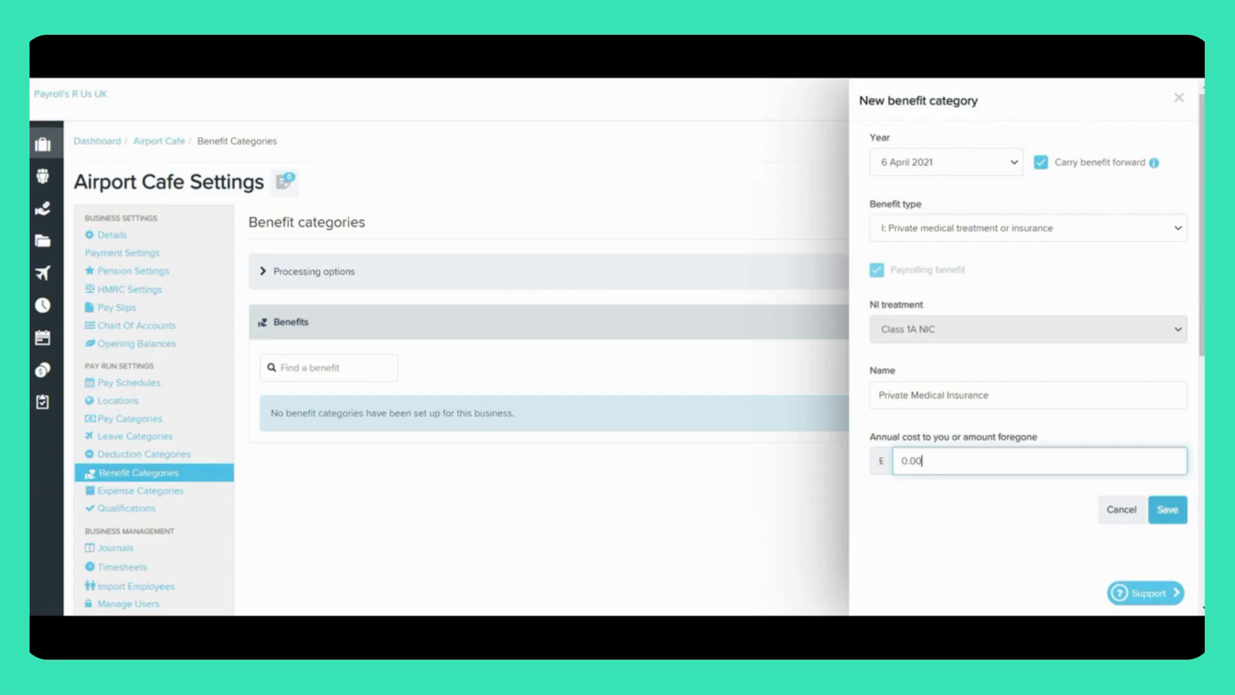
key("Return")
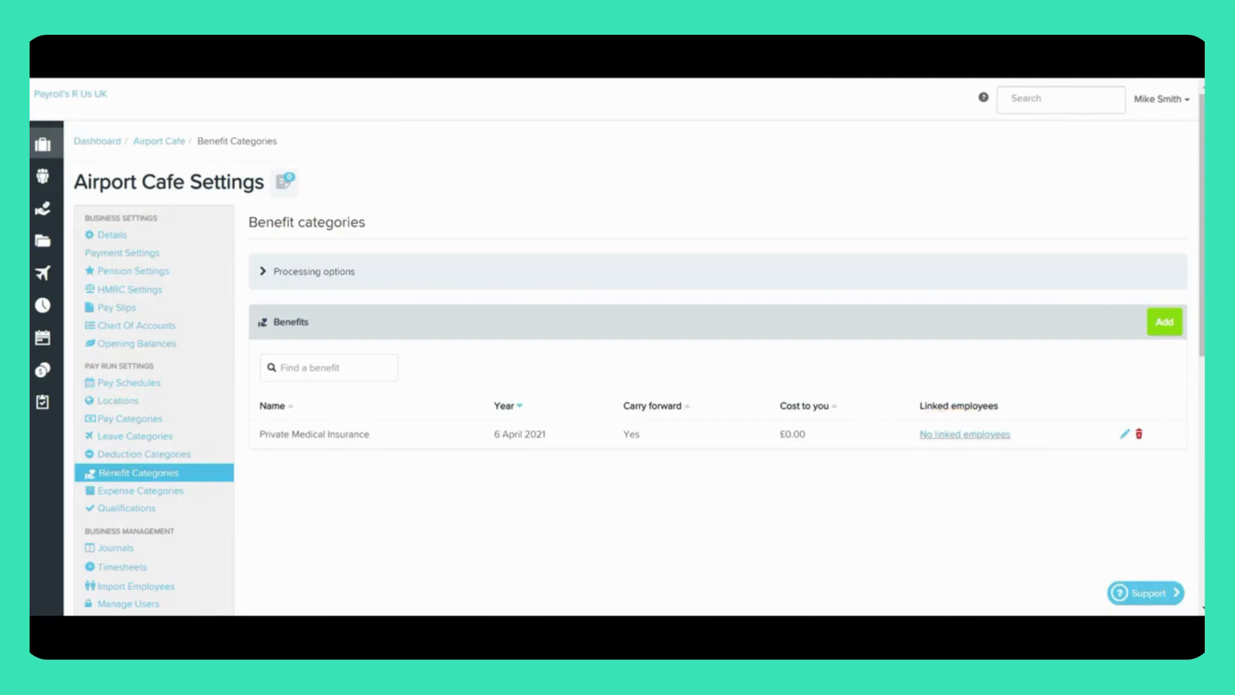
Step: Link the first, third and eighth listed employees to the Private Medical Insurance benefit
left_click(965, 434)
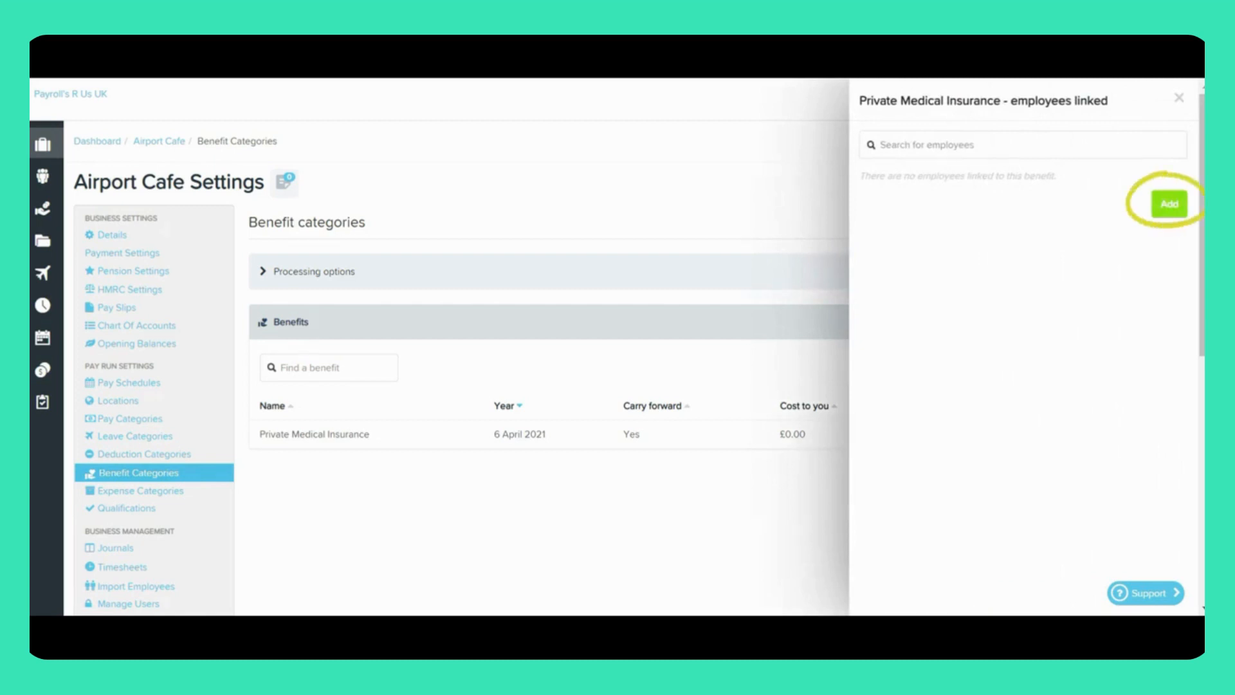
left_click(1170, 204)
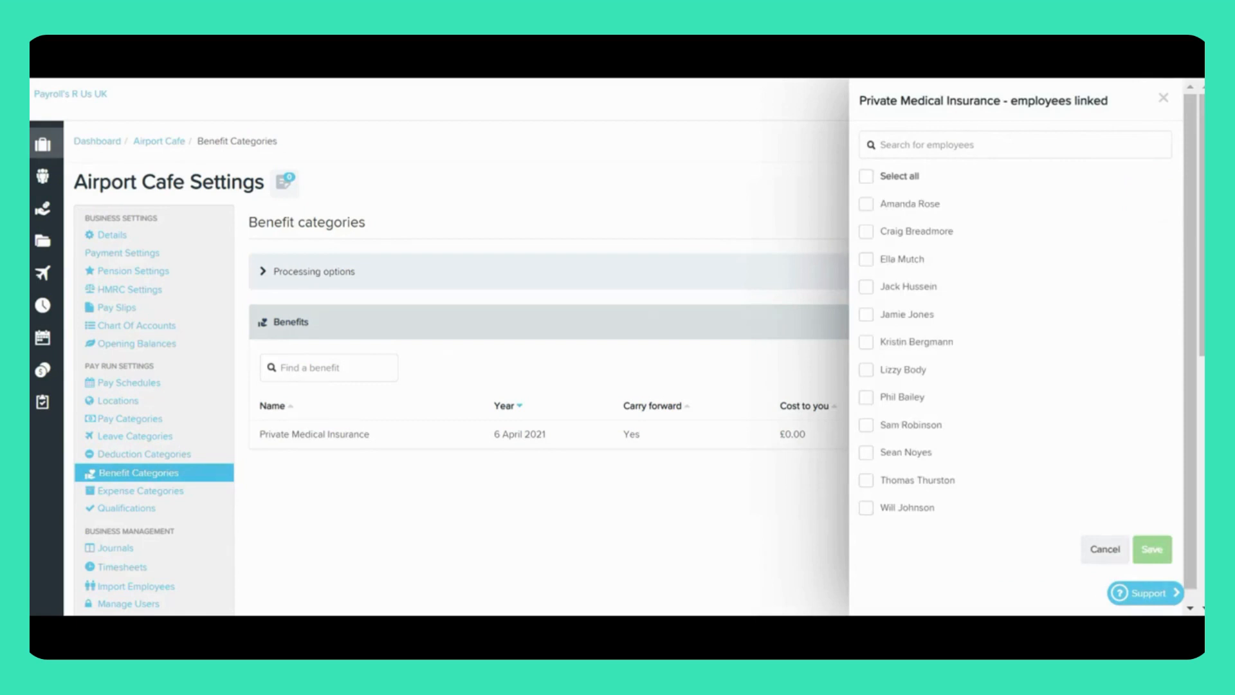
left_click(866, 204)
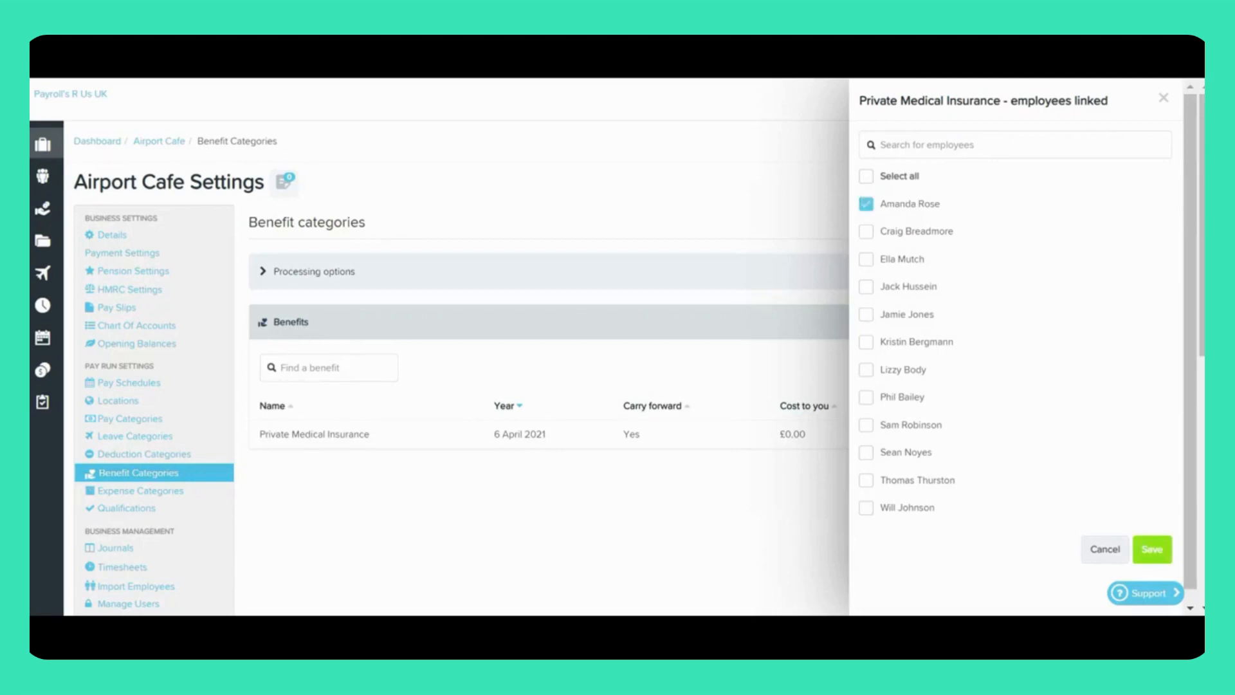
left_click(866, 259)
left_click(866, 398)
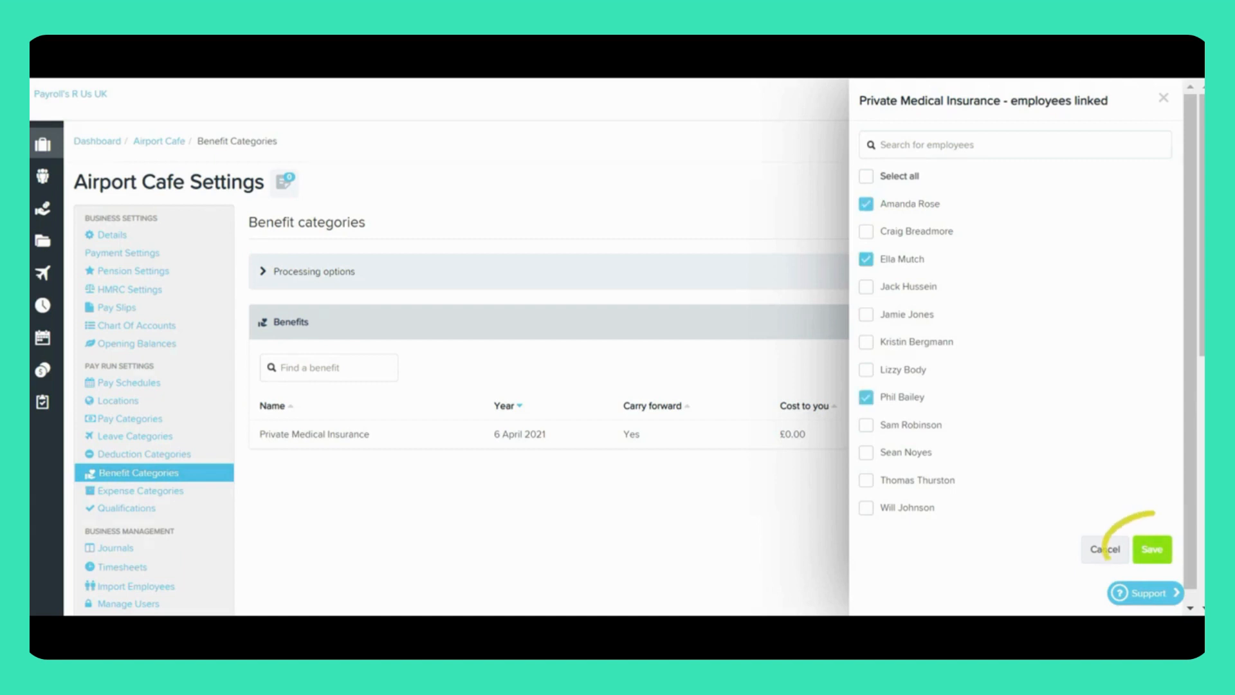
left_click(1152, 549)
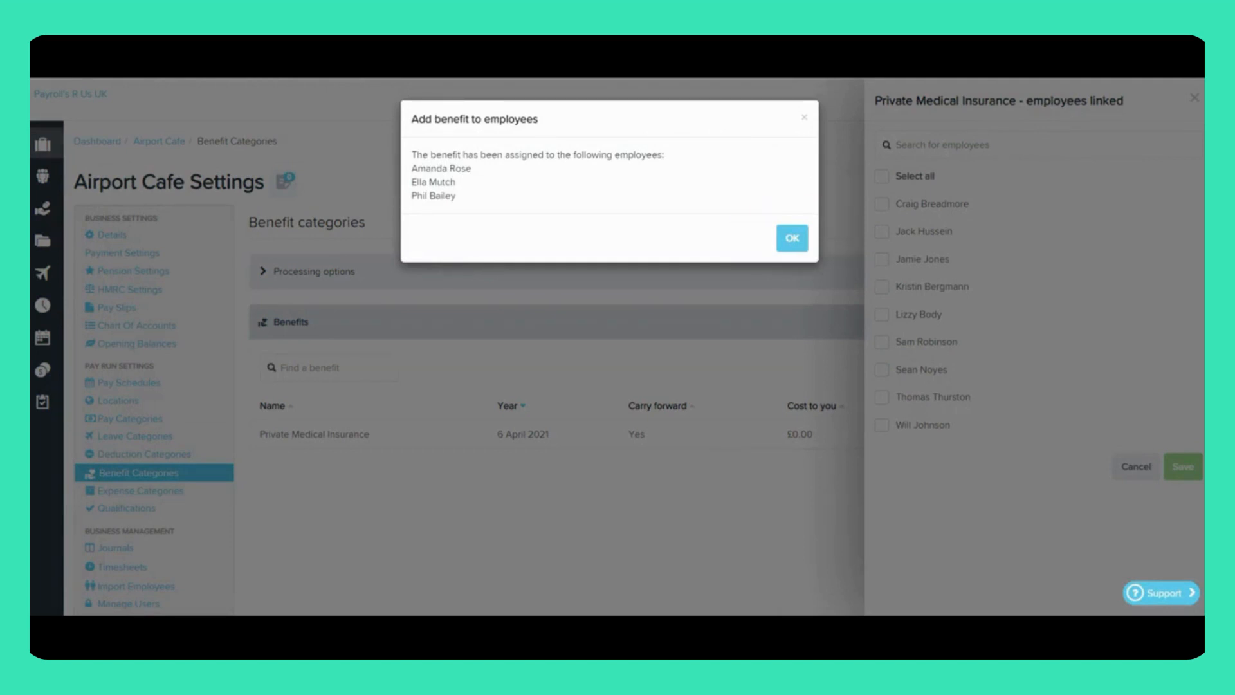
left_click(792, 238)
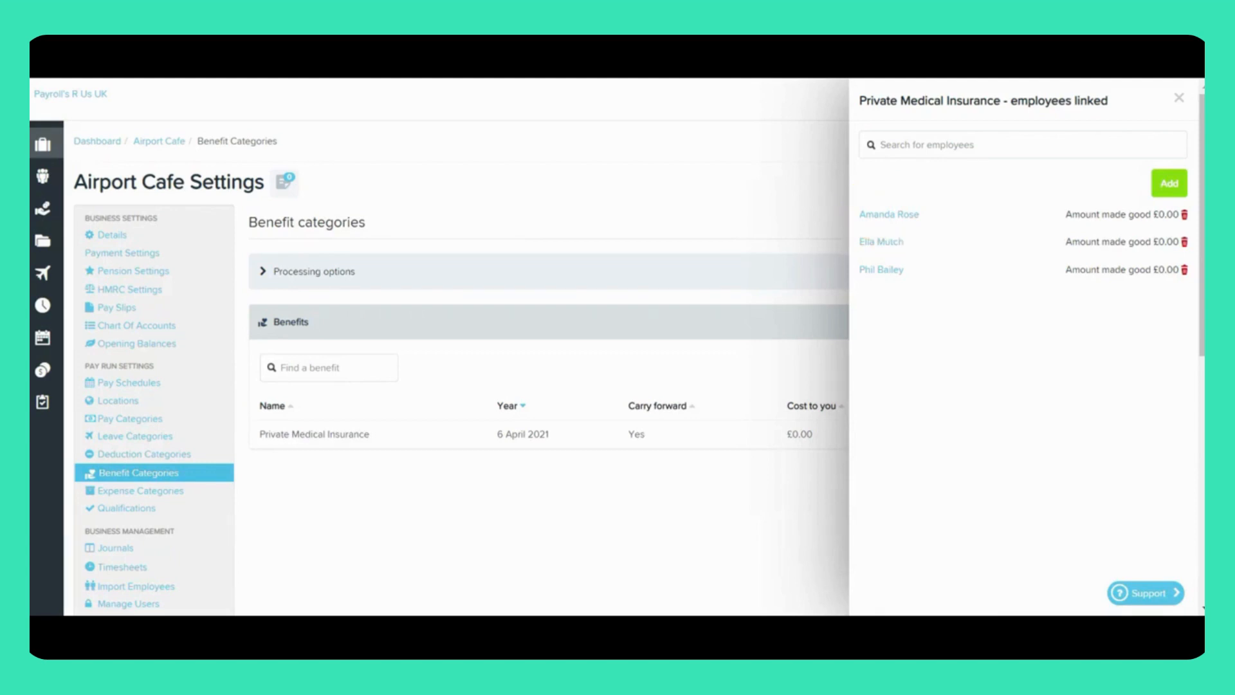
Step: Set the first linked employee's annual benefit cost to £100 and keep Tax period 1 as the calculation start
left_click(889, 215)
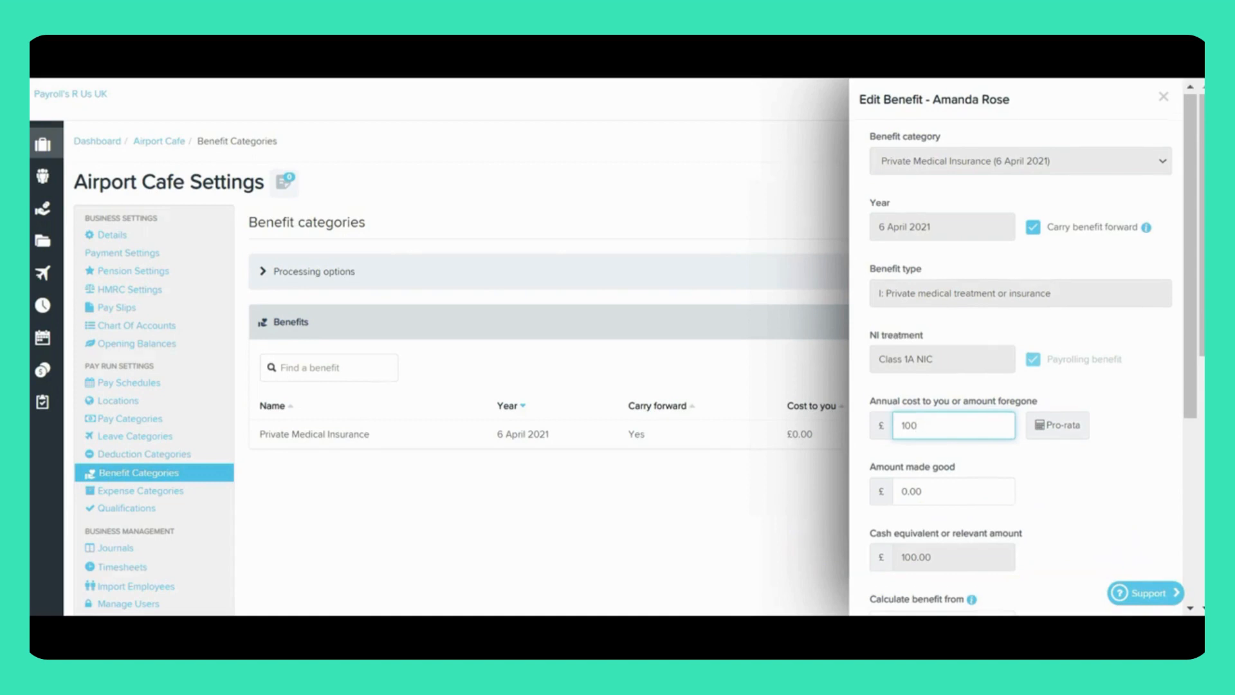
scroll(1023, 347, "down", 5)
left_click(943, 322)
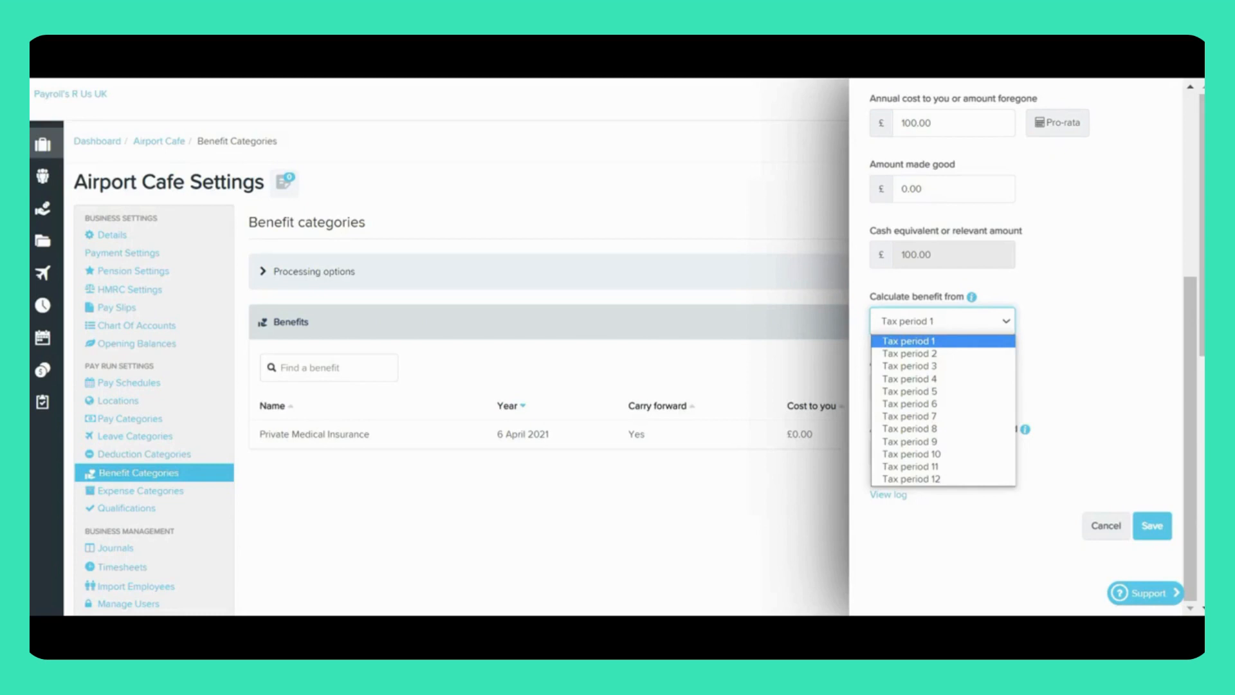
key("Escape")
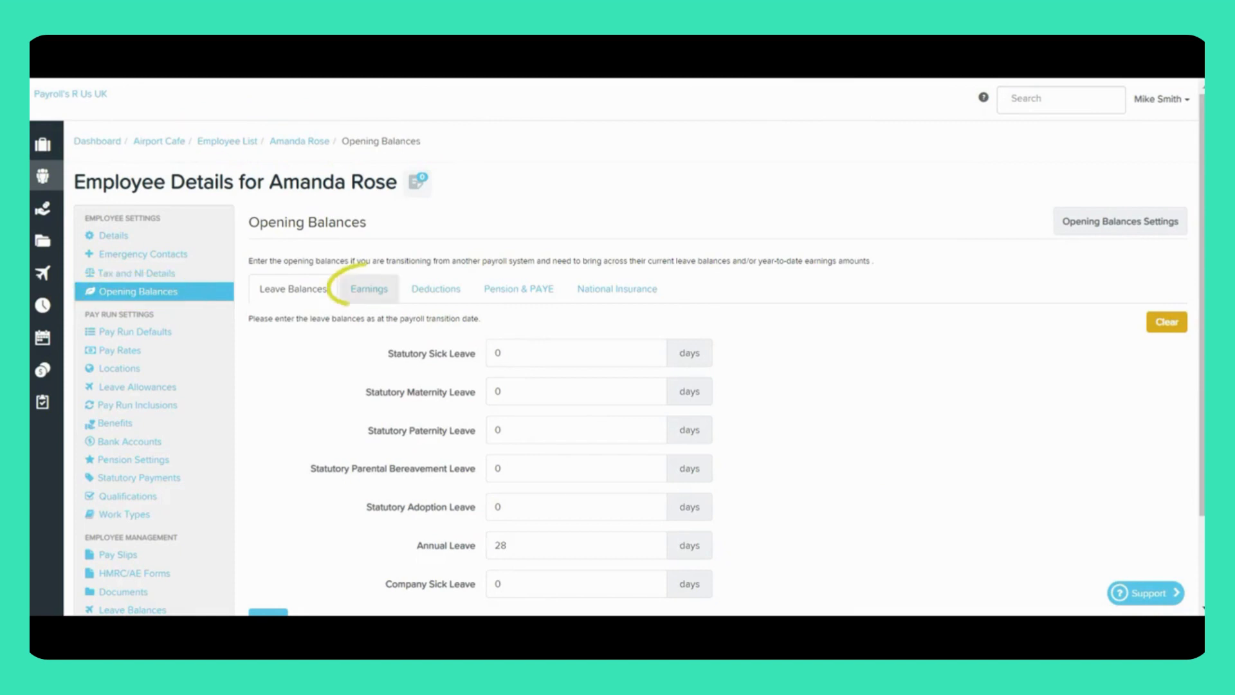
Step: Examine the earnings section of the first linked employee's opening balances
left_click(369, 289)
scroll(630, 386, "down", 1)
scroll(630, 386, "down", 7)
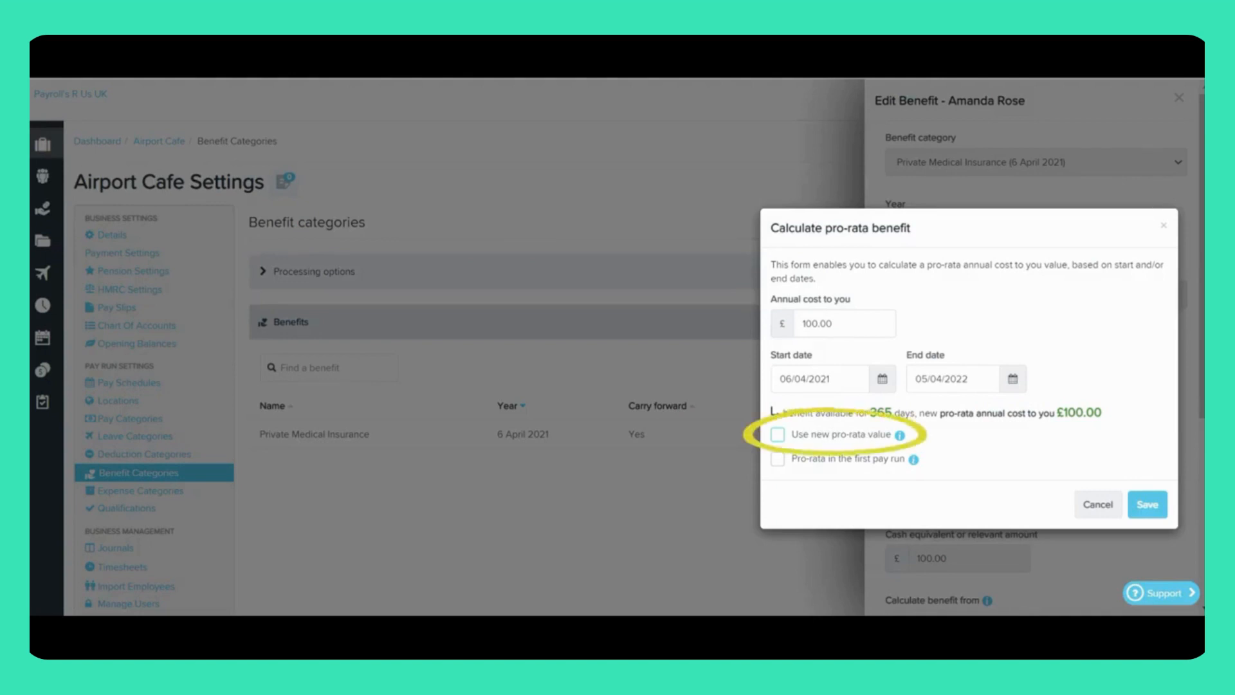
Step: Apply the new pro-rata value to the employee's £100 annual cost for 06/04/2021 to 05/04/2022
left_click(778, 434)
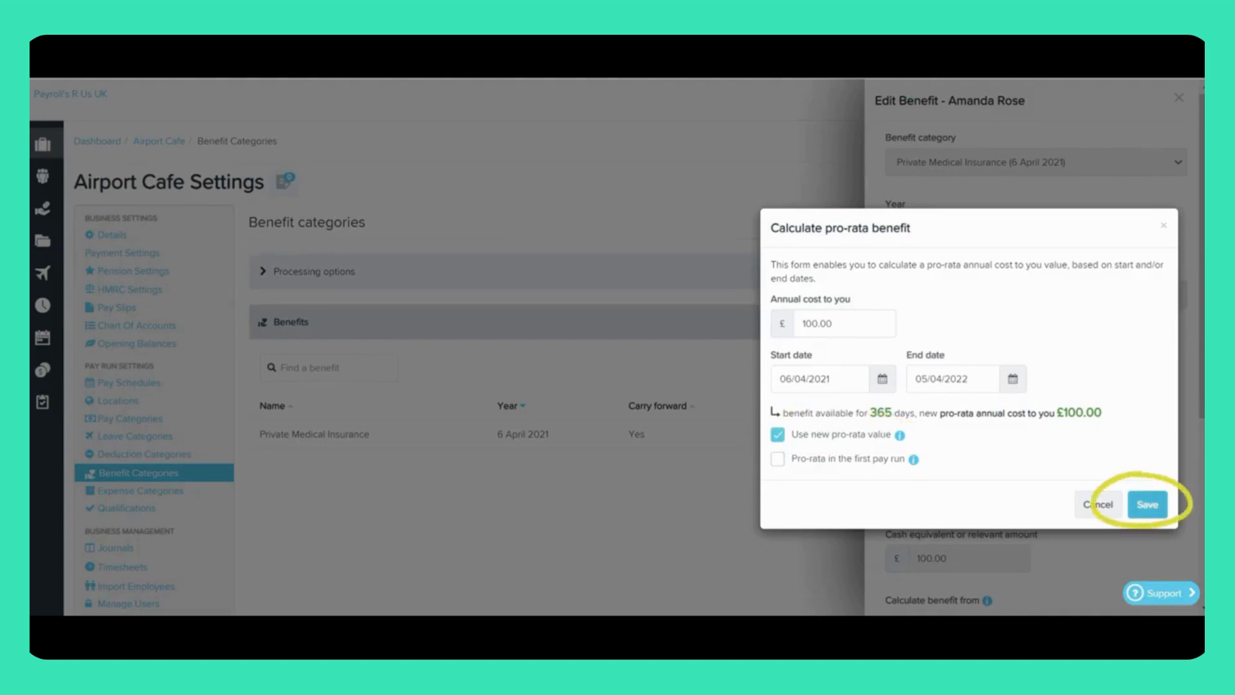
left_click(1147, 505)
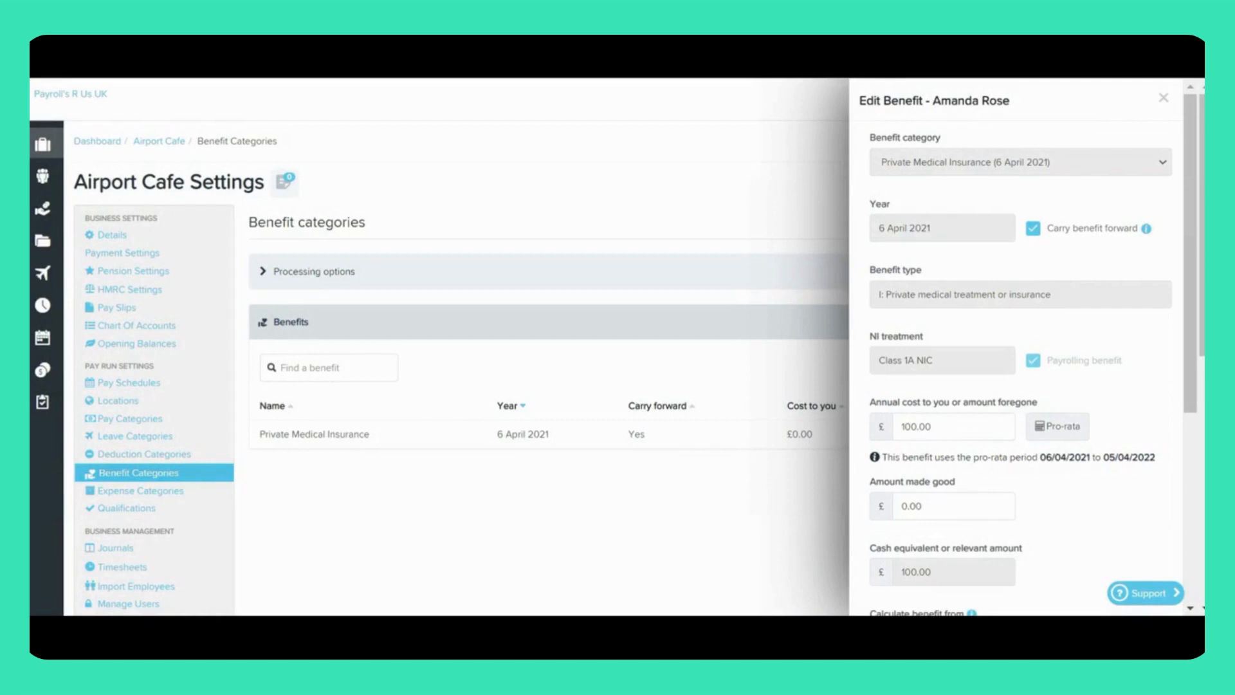
Step: Switch the employee's pro-rata calculation to Pro-rata in the first pay run instead of the new pro-rata value, and save the benefit
left_click(1057, 426)
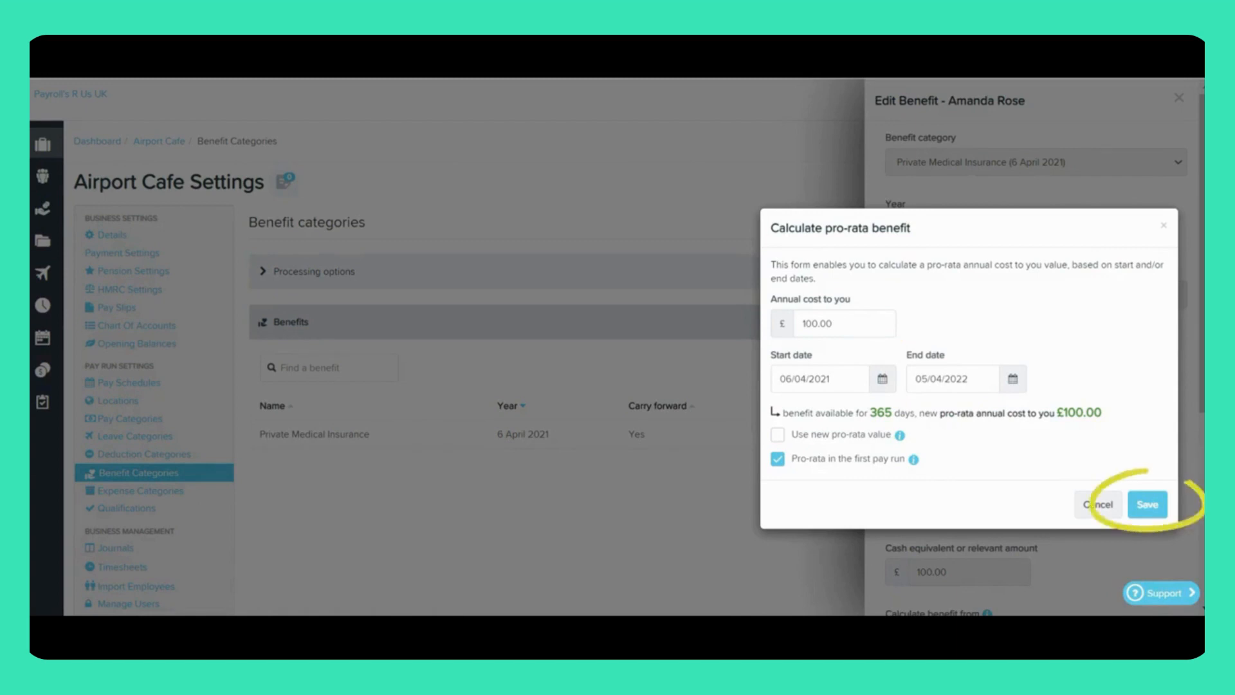
left_click(1148, 506)
scroll(1021, 347, "down", 6)
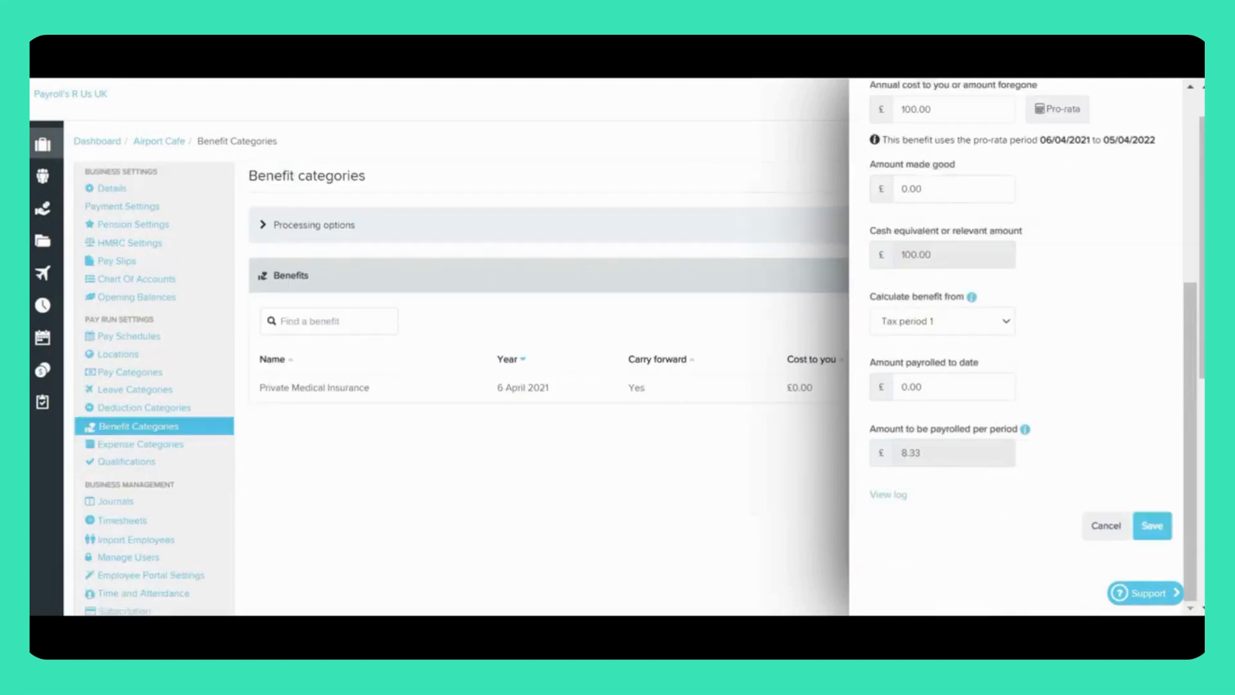
left_click(1151, 526)
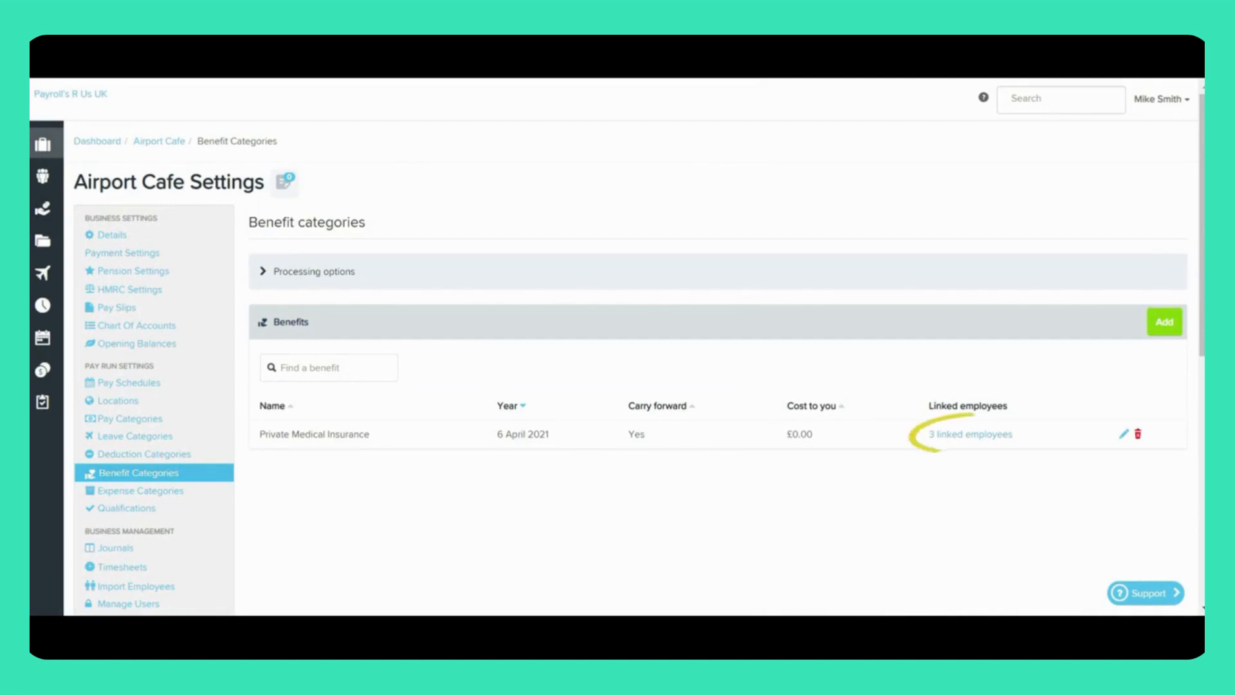
Step: Open the list of employees linked to the Private Medical Insurance benefit
left_click(970, 434)
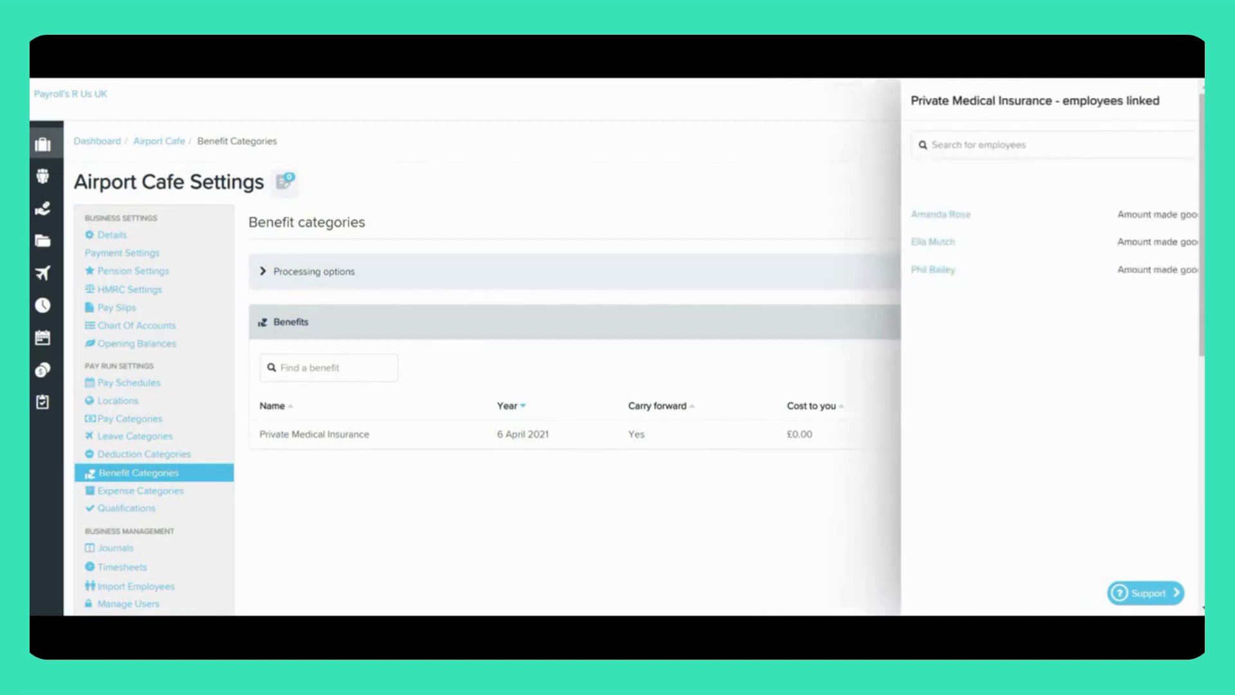